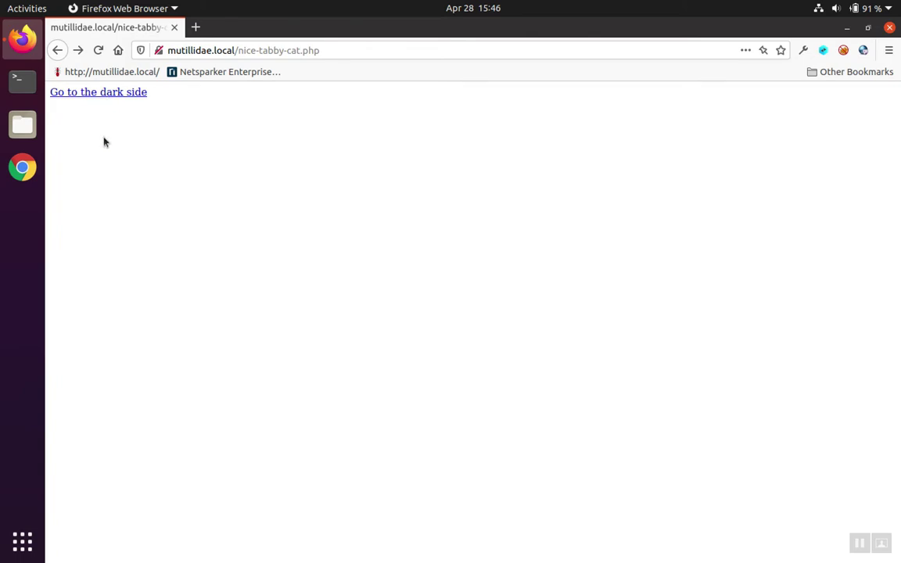
Open the So mean page via 'Go to the dark side', then see the first tab now on DuckDuckGo
click(111, 92)
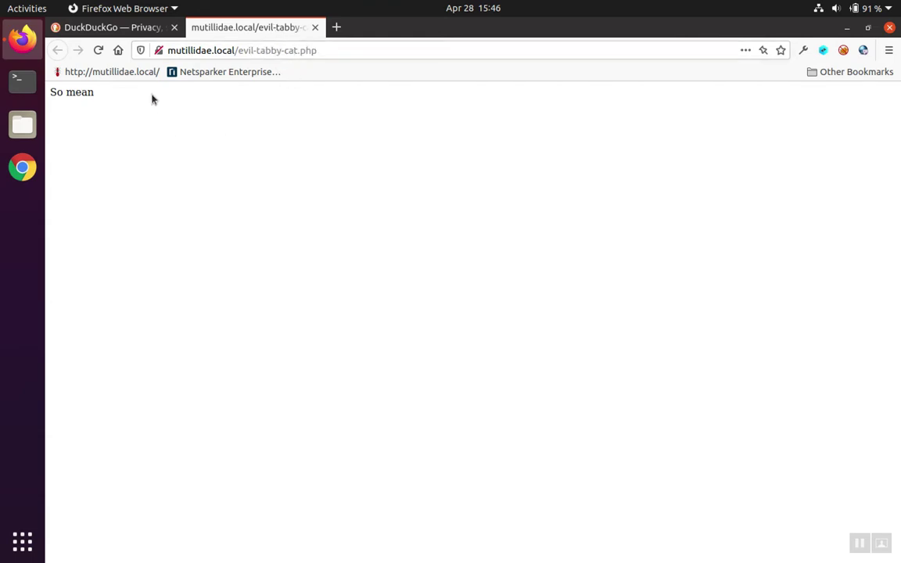
double_click(72, 91)
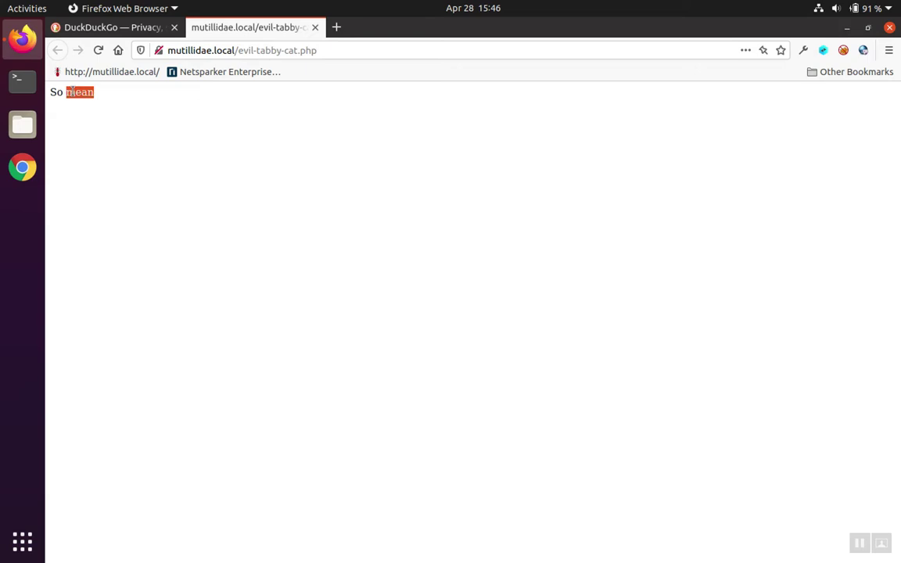
click(127, 124)
click(127, 29)
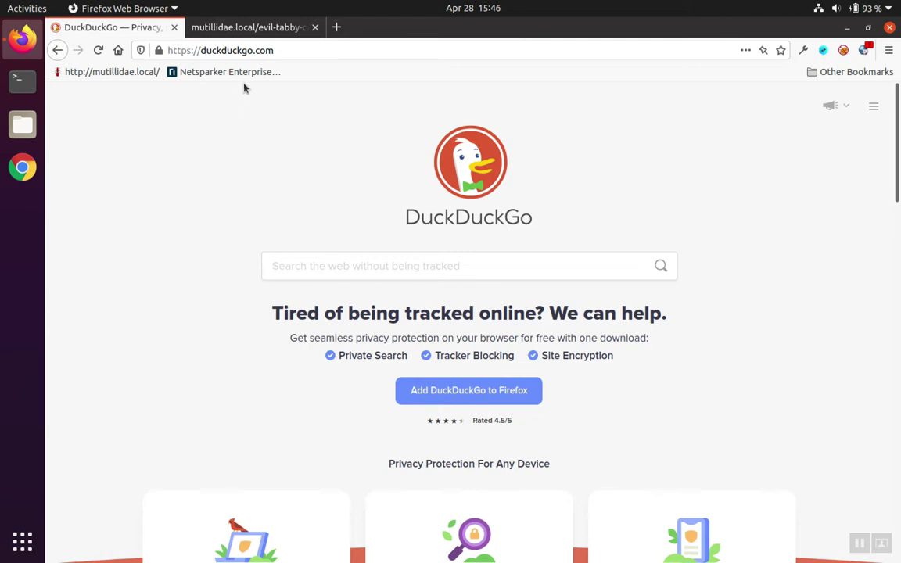
View evil-tabby-cat.php's source in a new tab, zoomed in, and highlight parent.window.opener
click(250, 30)
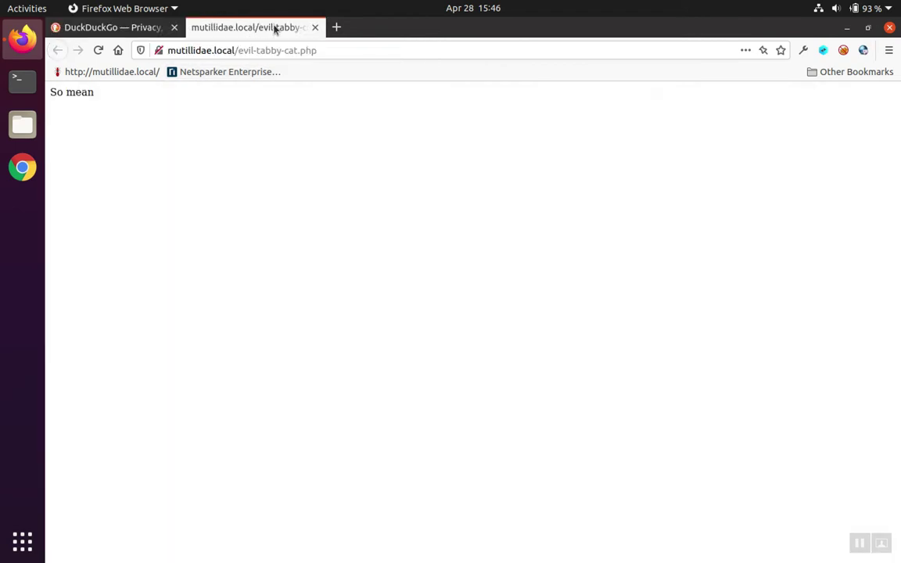
right_click(204, 149)
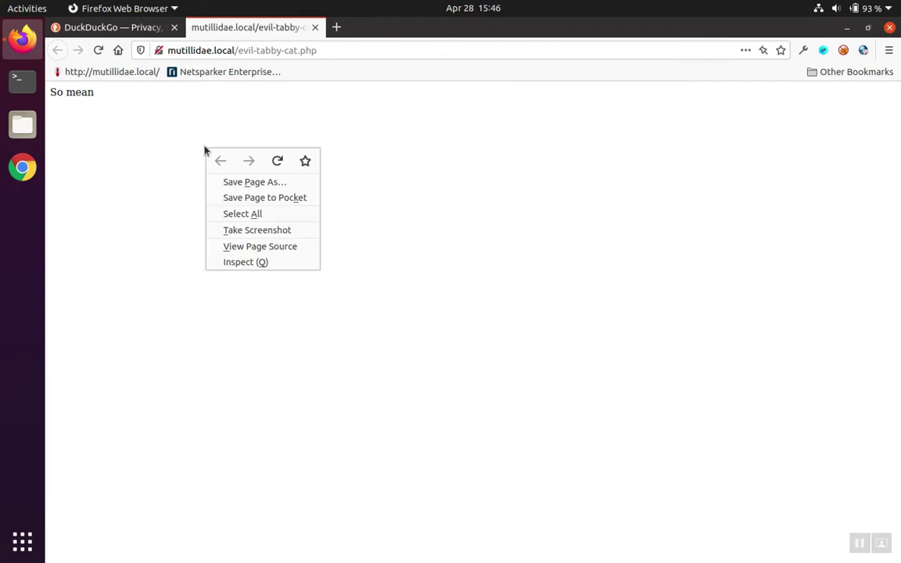
click(246, 248)
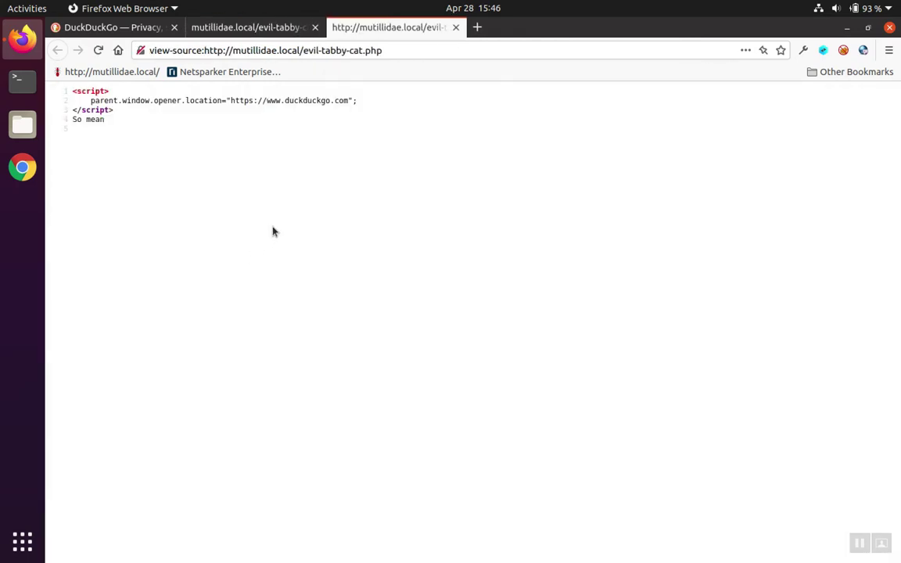
key(ctrl+plus)
key(ctrl+plus)
key(ctrl+plus)
key(ctrl+plus)
key(ctrl+plus)
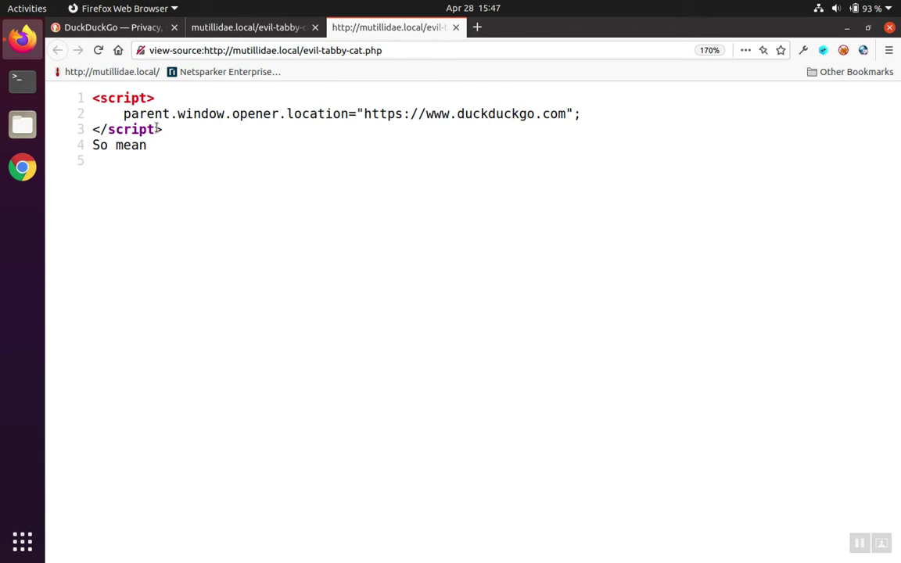
drag(123, 113, 284, 111)
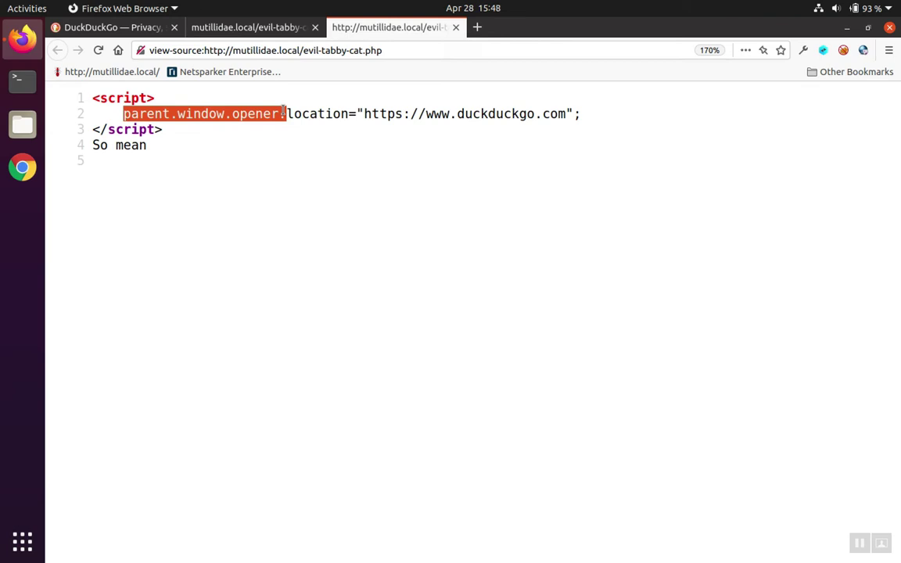
Switch back to the rendered evil-tabby-cat.php tab showing So mean
click(272, 31)
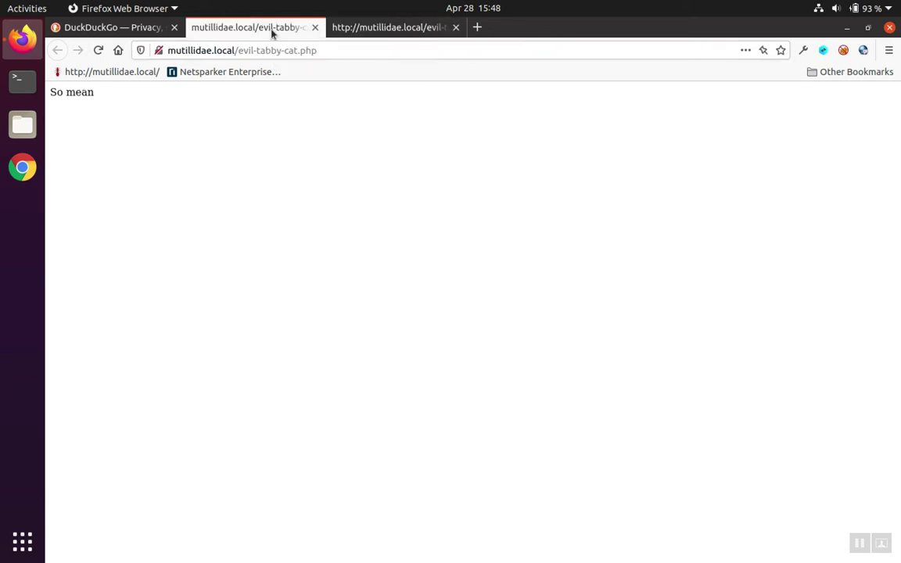
View the So mean page's source again, then return to the rendered So mean tab
right_click(237, 127)
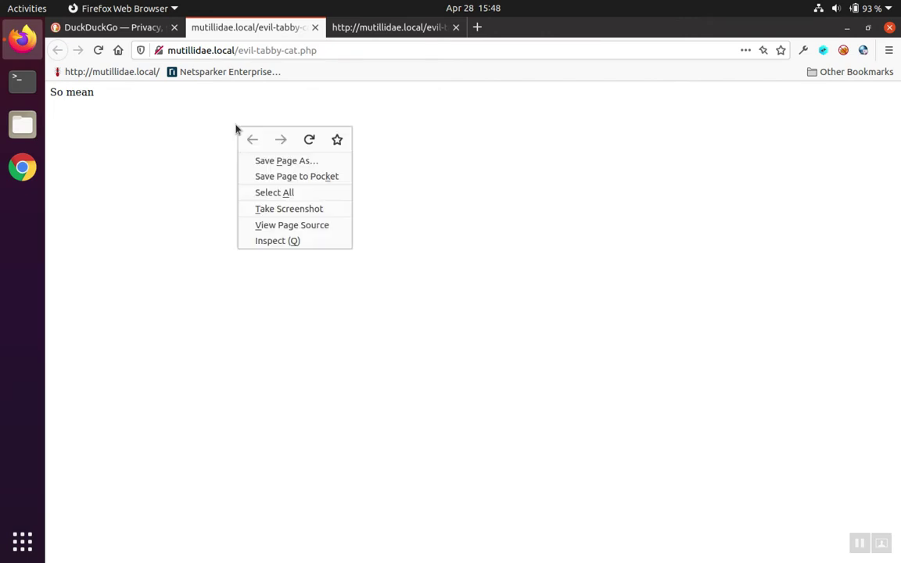
click(266, 225)
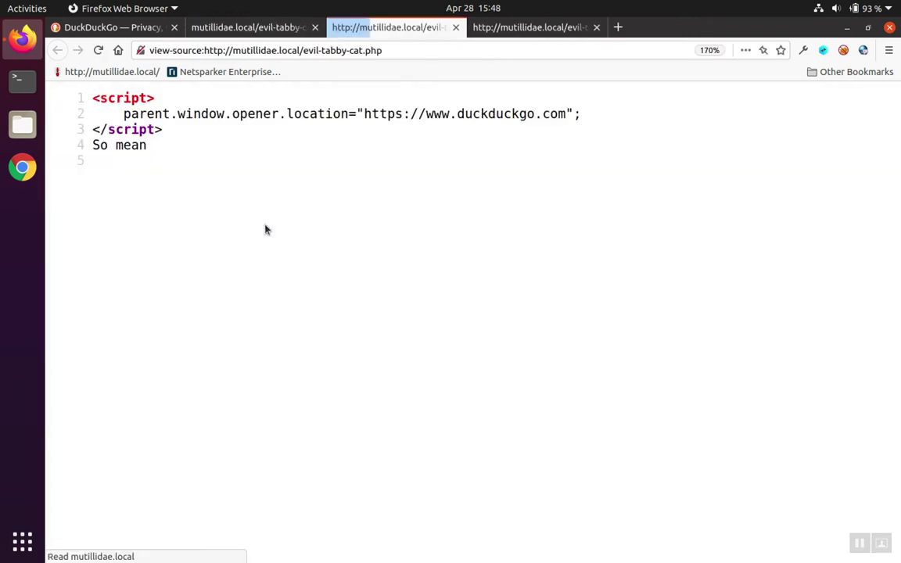
click(215, 27)
Return the first tab to nice-tabby-cat.php and view its source showing rel opener
click(113, 30)
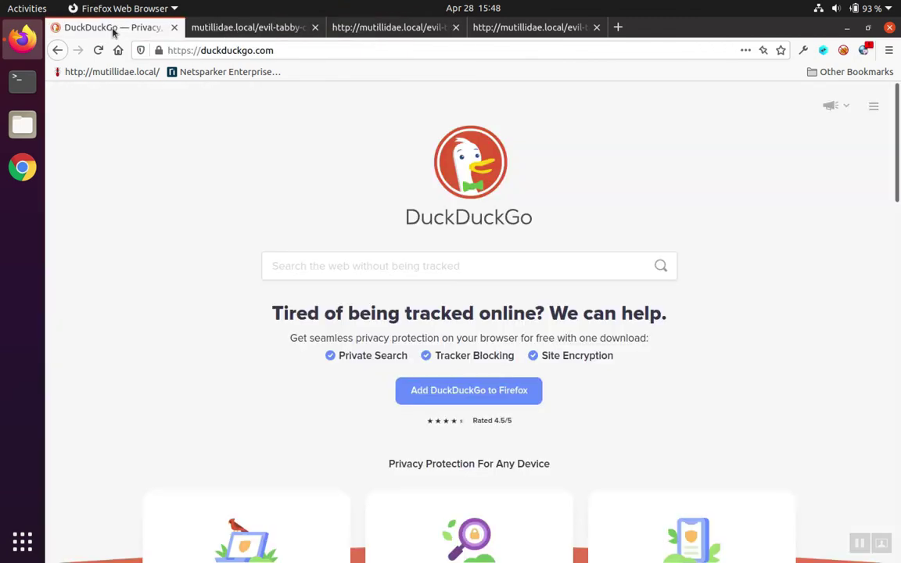
click(57, 50)
right_click(223, 168)
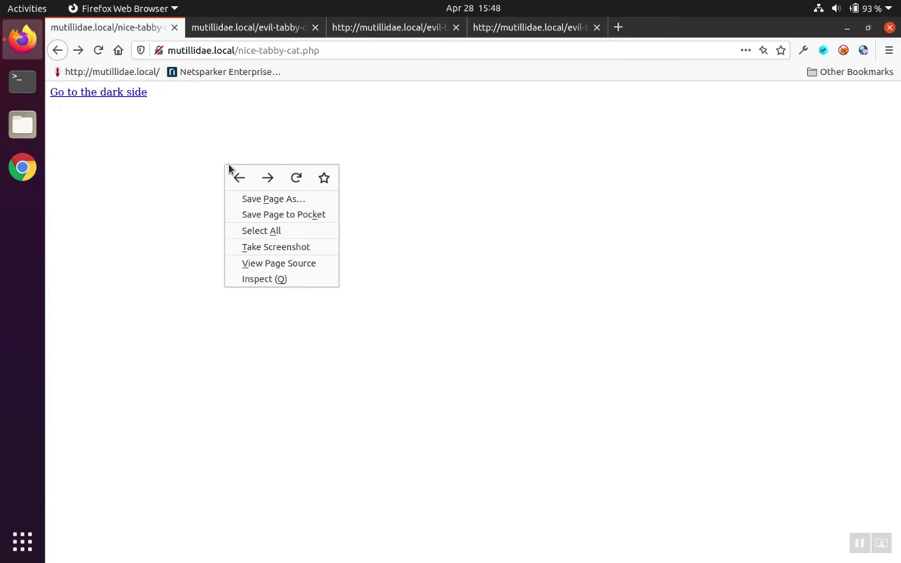
click(291, 264)
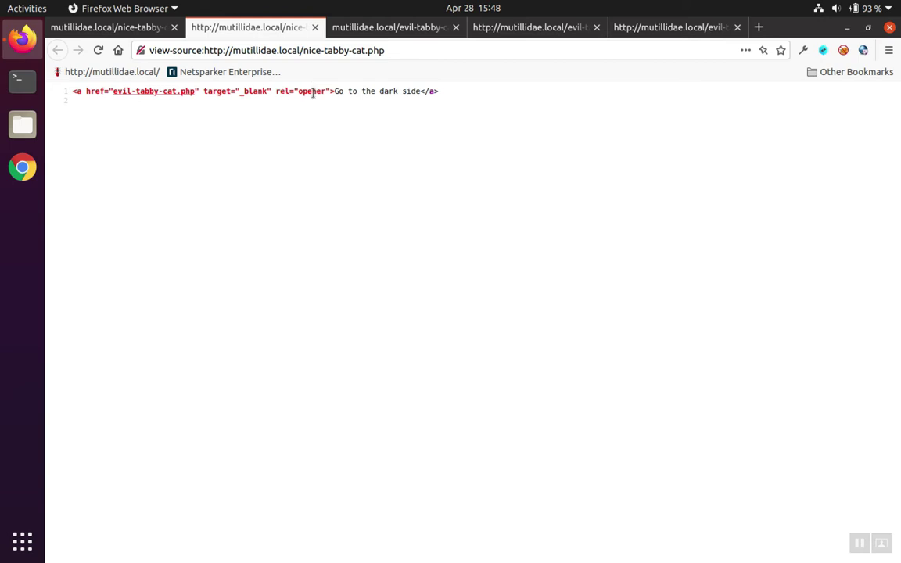
triple_click(313, 92)
double_click(313, 93)
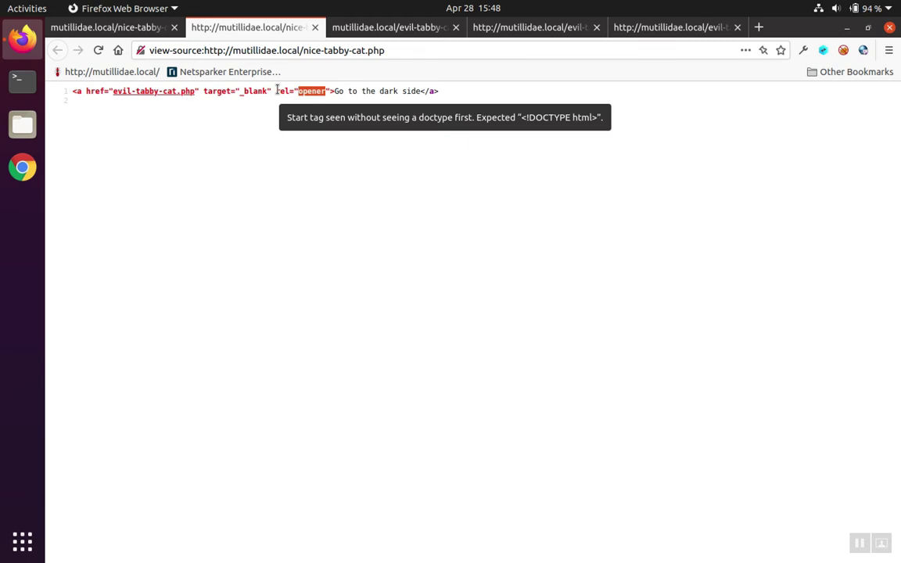
click(277, 92)
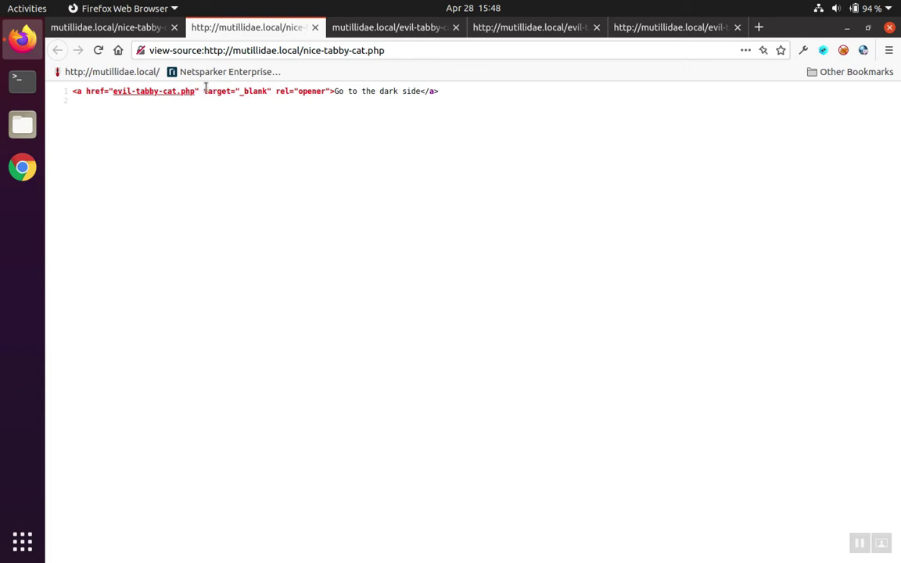
drag(204, 91, 275, 92)
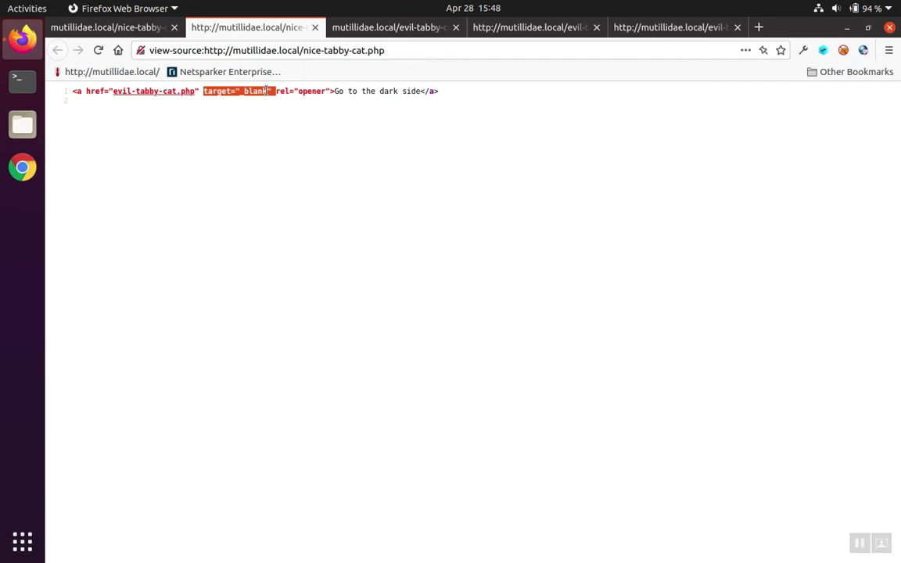
Highlight the dark-side link line, then the rel attribute, in nice-tabby-cat.php's source
click(267, 90)
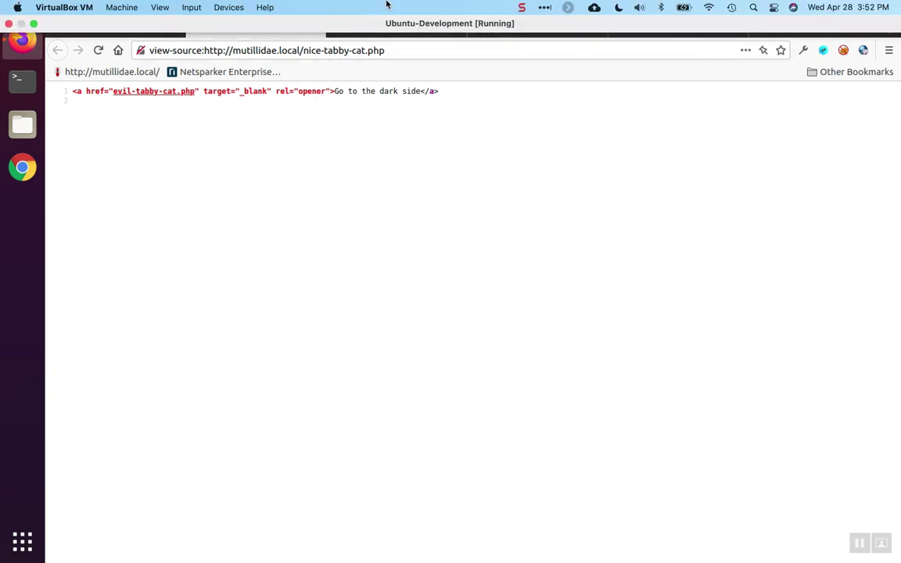
mouse_move(245, 91)
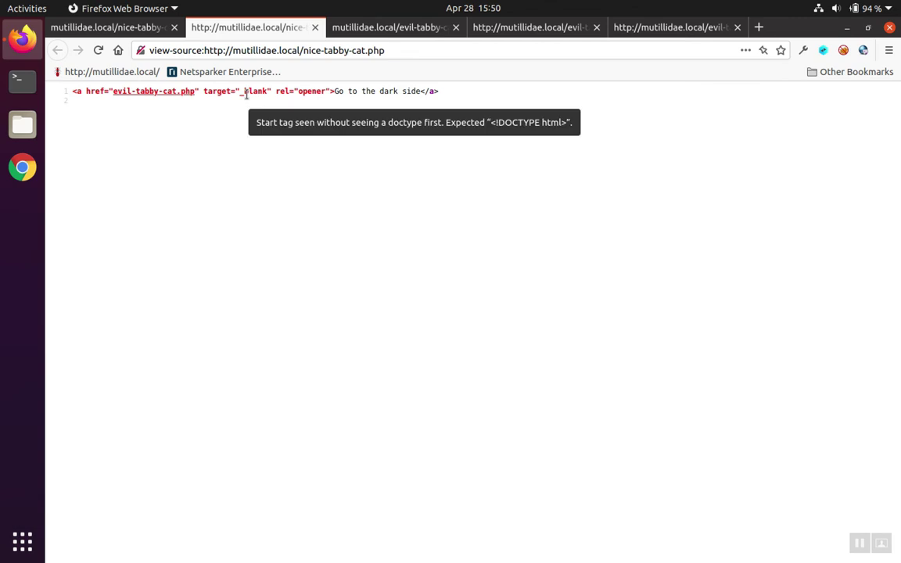
triple_click(280, 91)
click(279, 92)
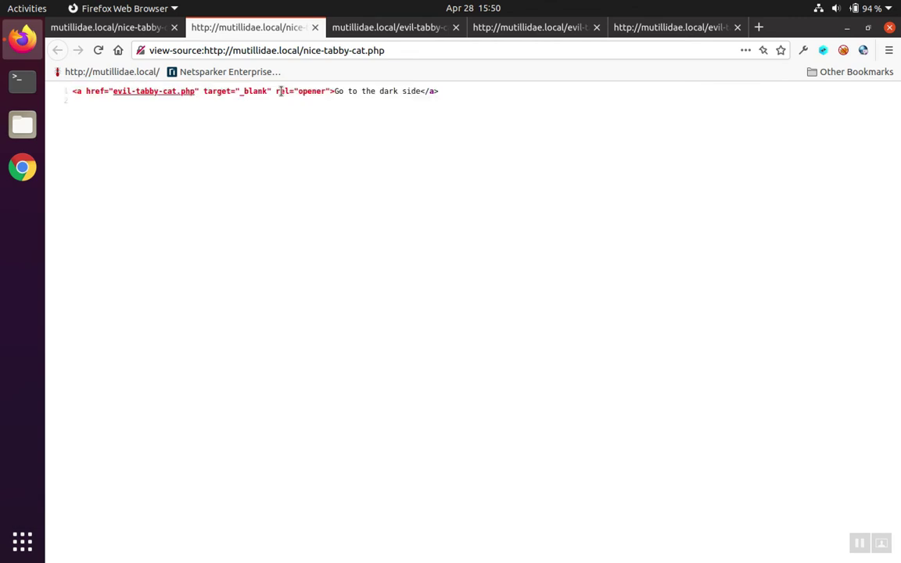
double_click(280, 91)
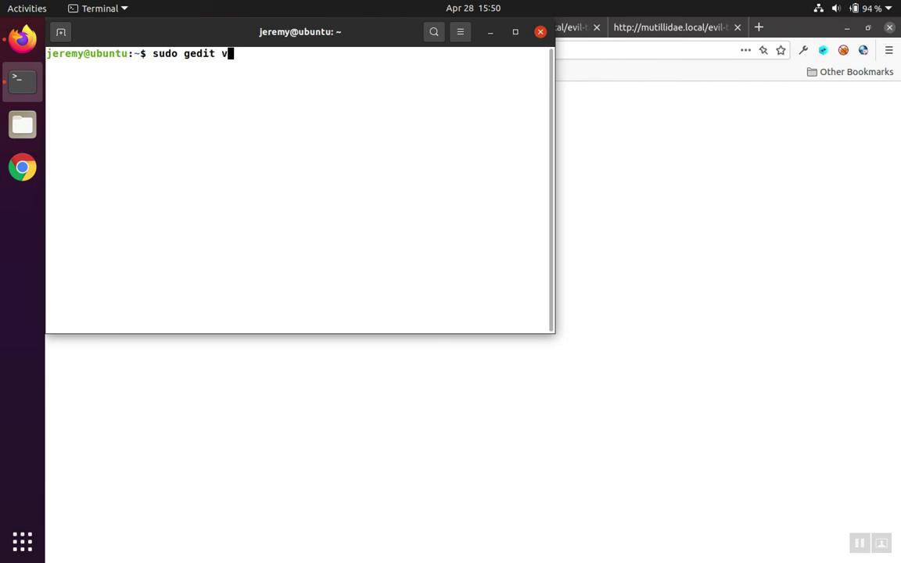
Run sudo gedit /var/www/mutillidae/nice-tabby-cat.php using Tab completion, then enter the password
key(BackSpace)
text(/var/w)
text(ww/m)
key(Tab)
text(nic)
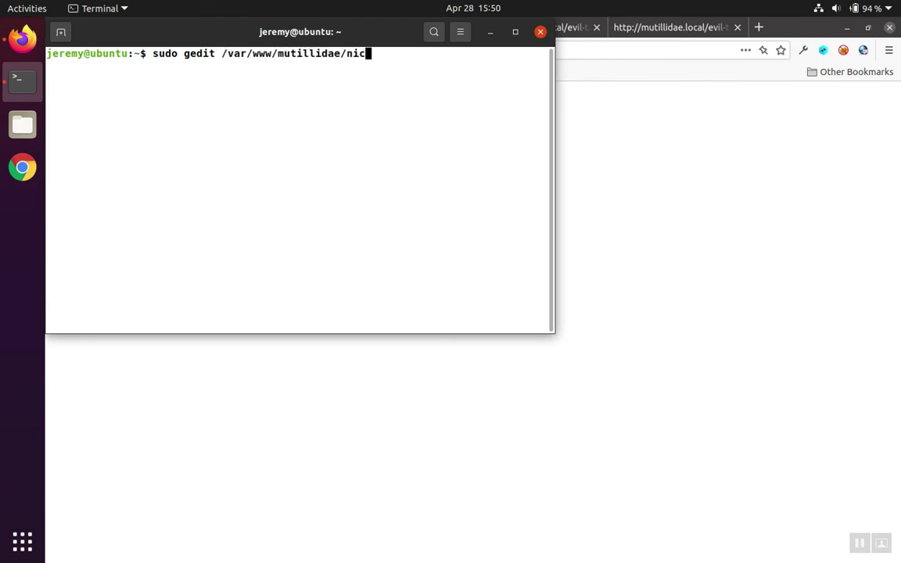
key(Tab)
key(Return)
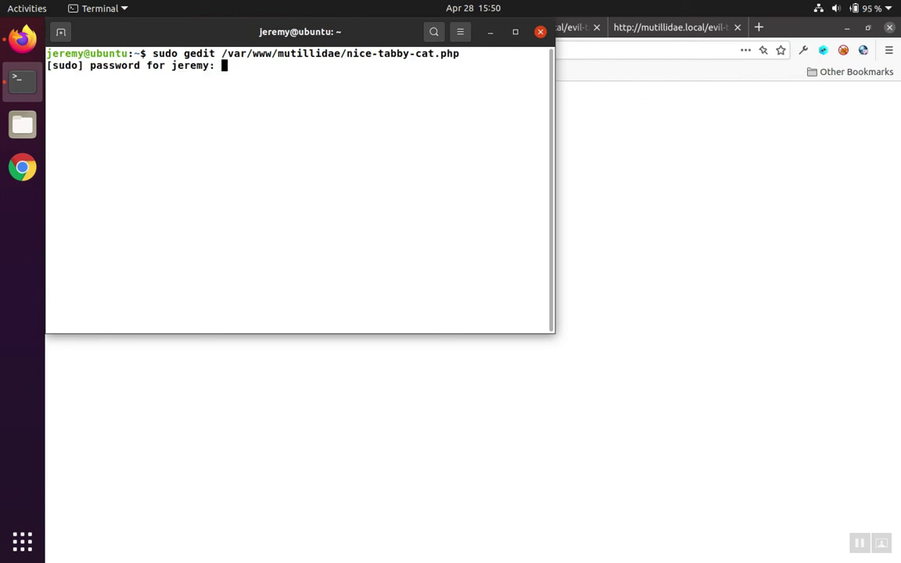
key(Return)
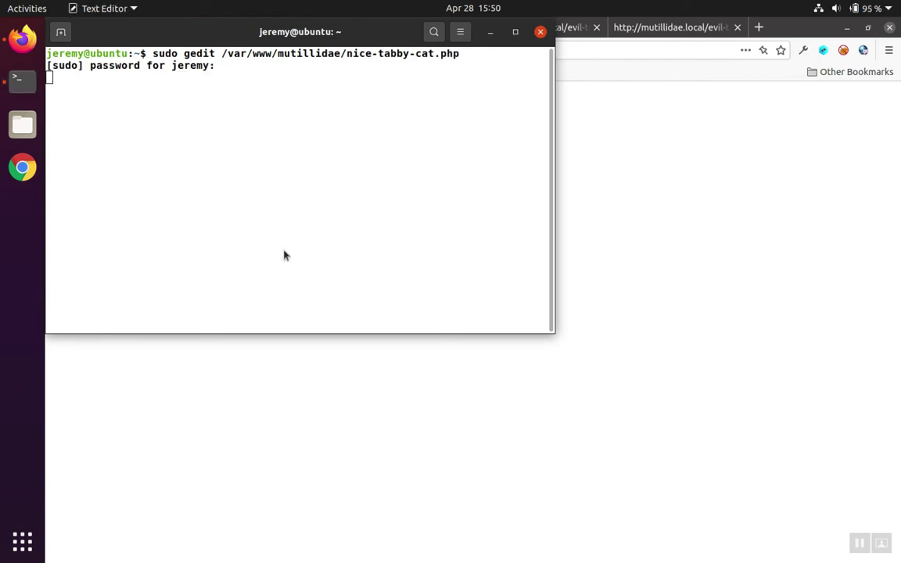
key(Right)
Change rel="opener" to "noopener noreferrer", correcting the noreferer typo
key(Right)
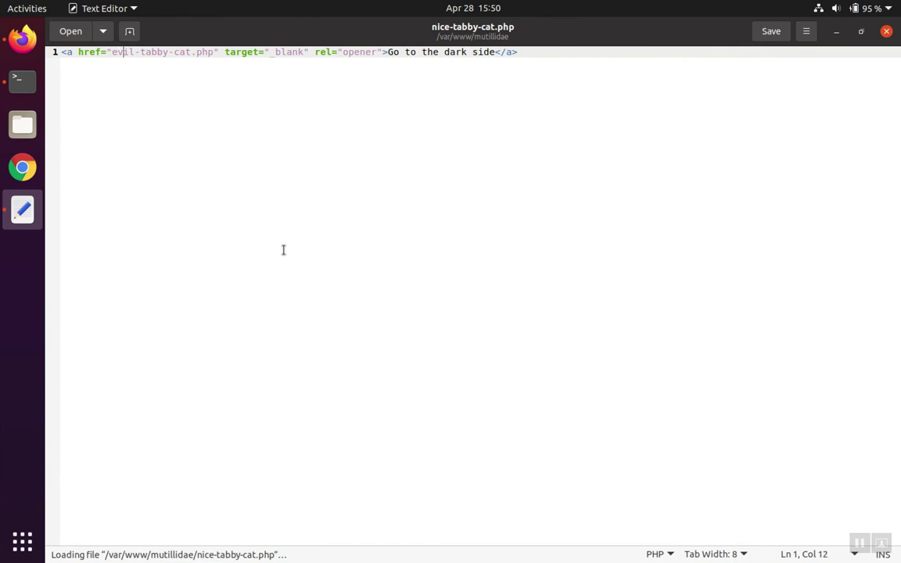
key(Right)
key(Right)
key(Right)
key(Right)
key(Right)
key(Right)
key(Right)
key(Right)
key(Right)
key(Left)
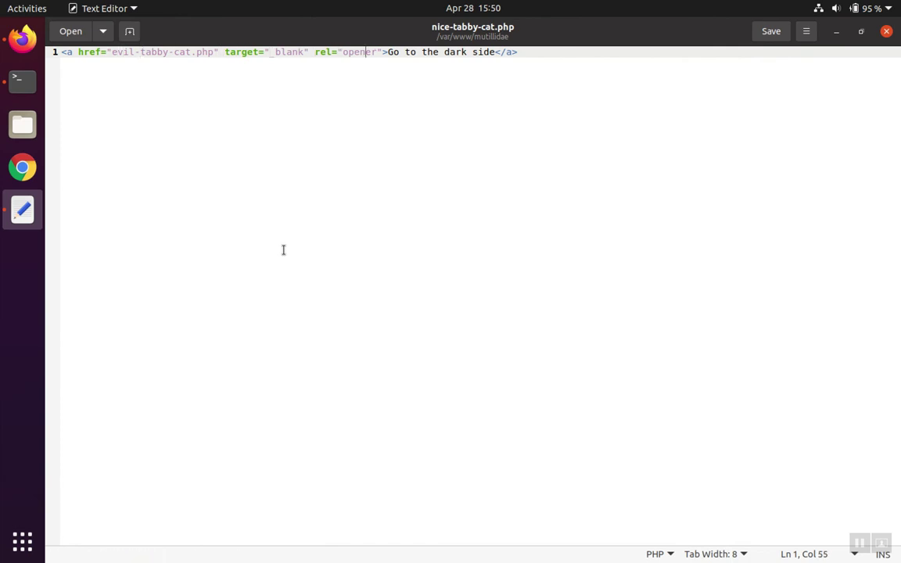
key(Right)
key(Right)
key(Left)
text(no)
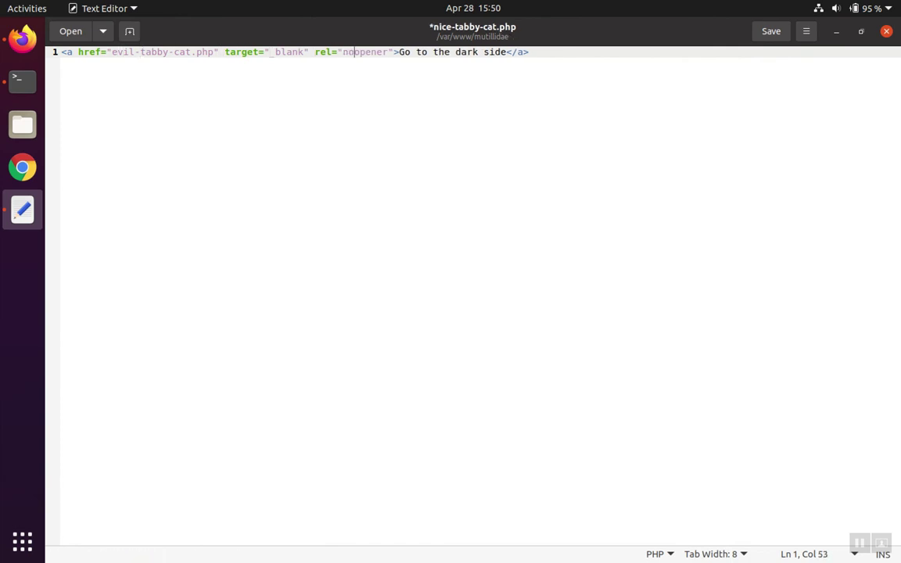
key(Right)
key(Right)
key(Right)
key(Right)
key(Right)
key(Right)
text(no)
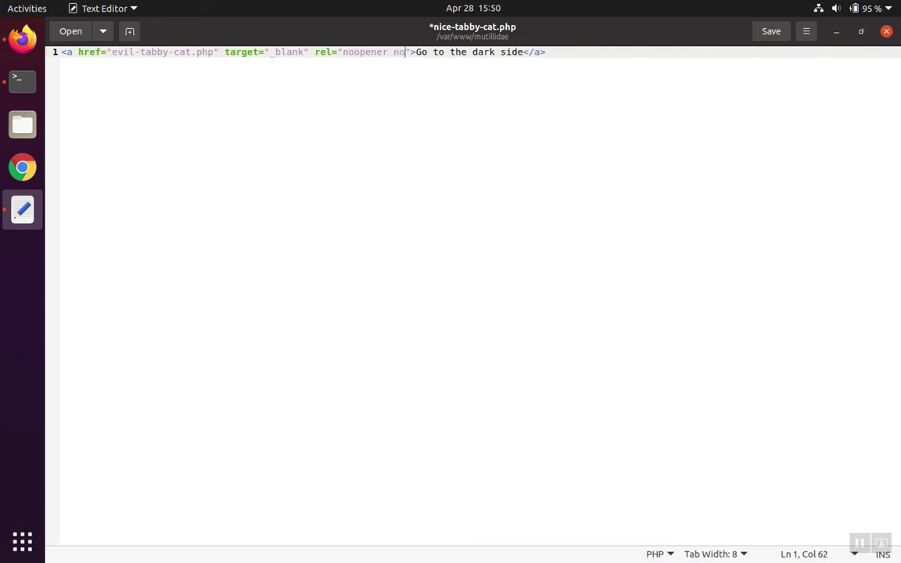
text(refe)
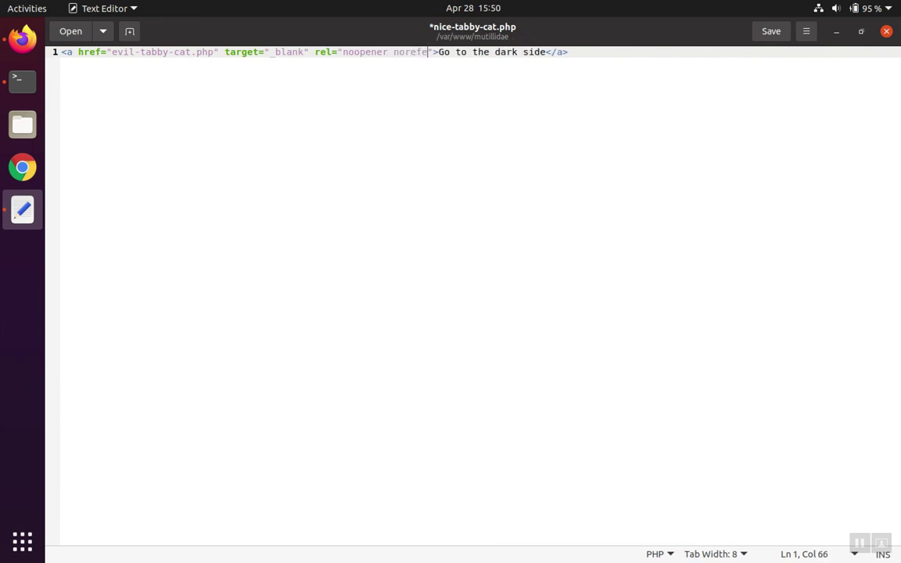
text(rer)
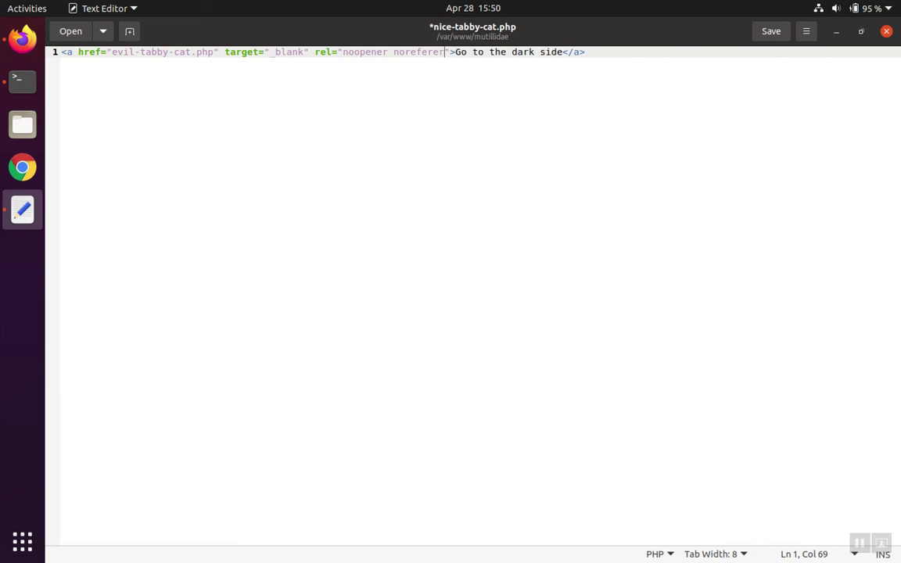
key(Left)
key(Left)
text(r)
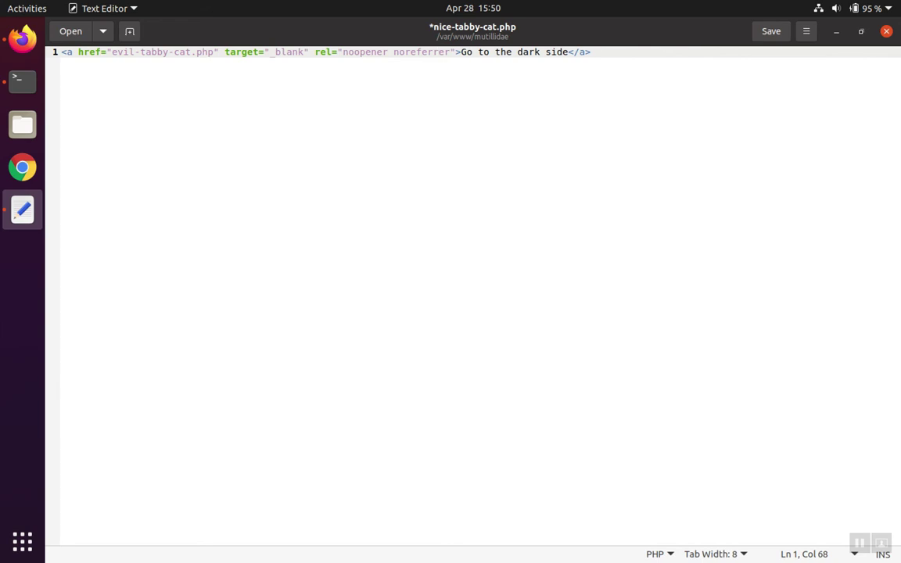
key(Right)
key(Right)
key(Right)
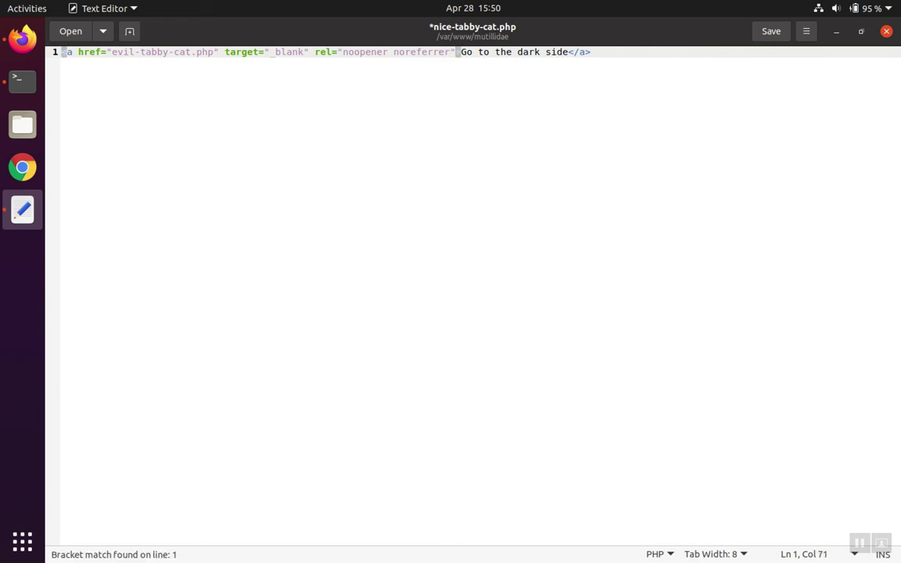